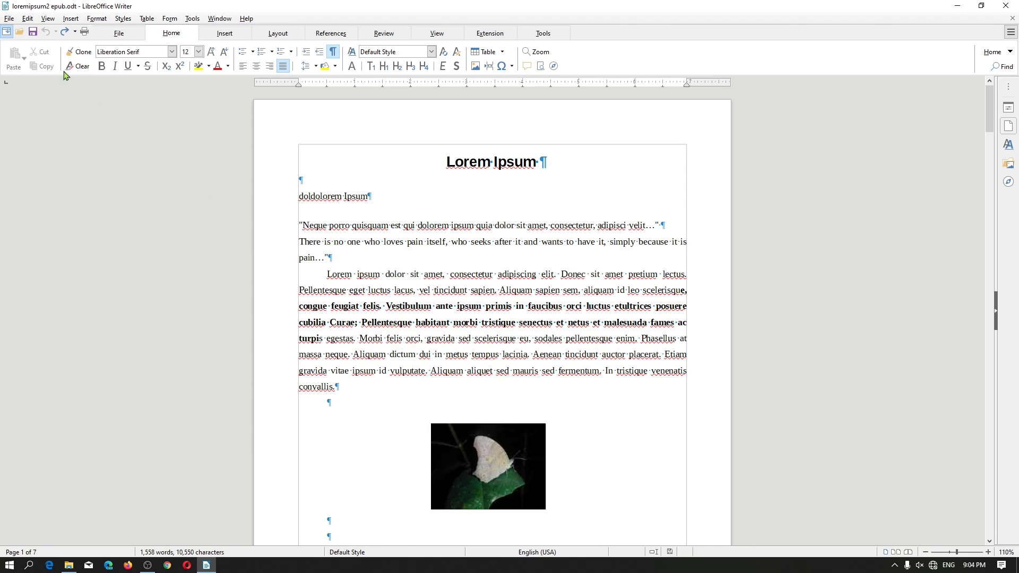
Open the EPUB export options, examine the available split methods, and close them without exporting.
{"action": "left_click", "coordinate": [9, 19]}
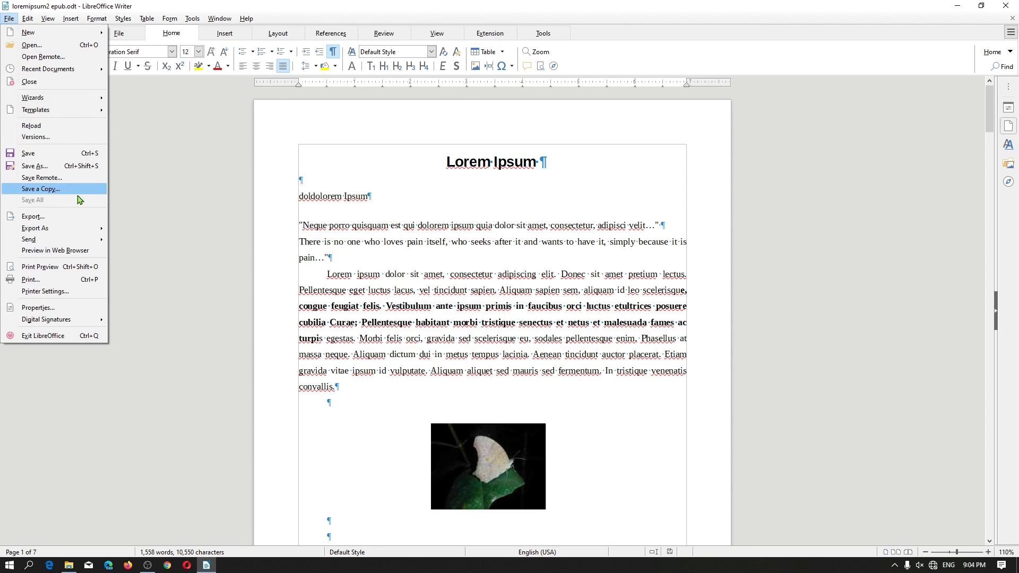
{"action": "mouse_move", "coordinate": [80, 229]}
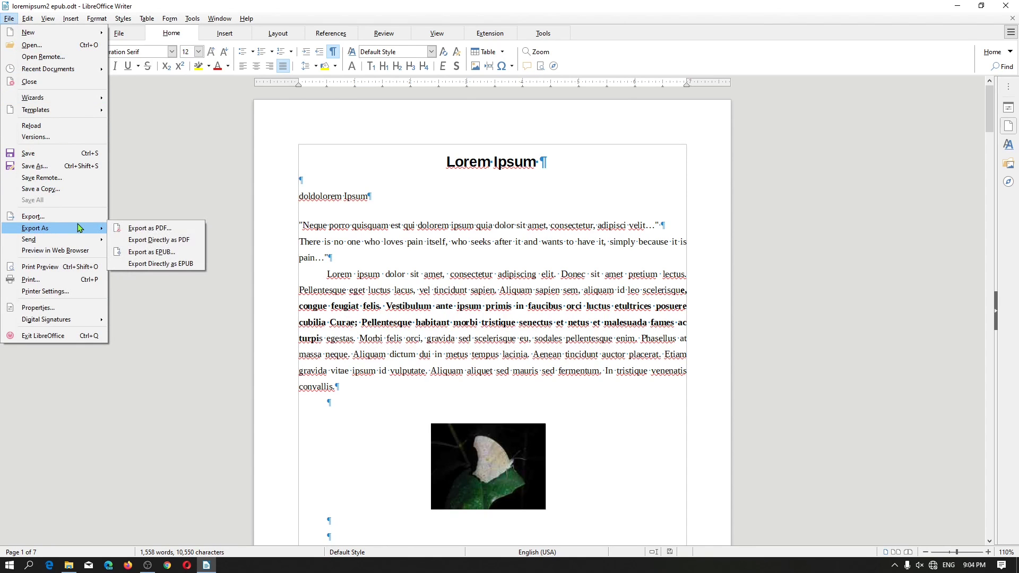
{"action": "left_click", "coordinate": [159, 252]}
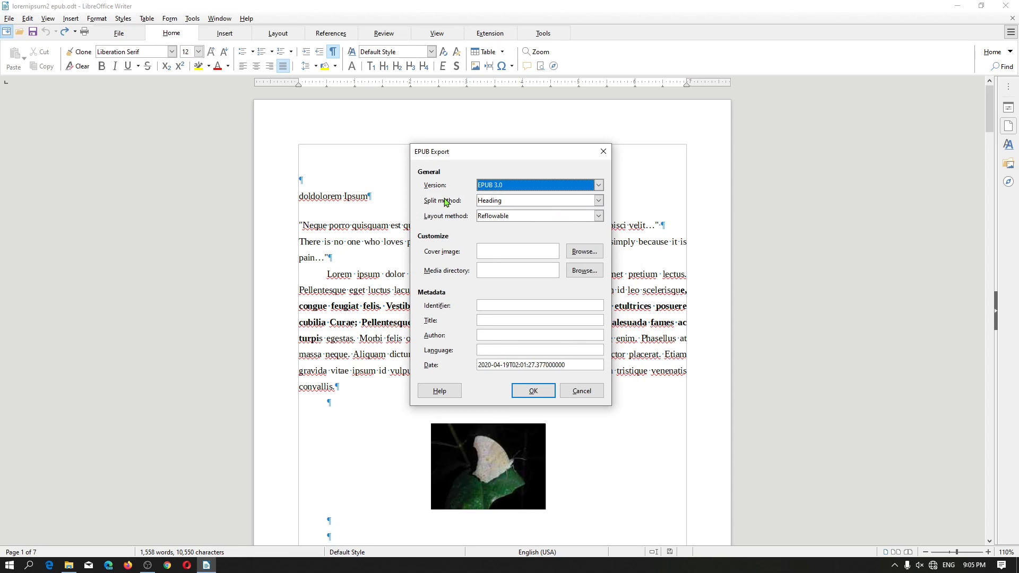
{"action": "key", "text": "Tab"}
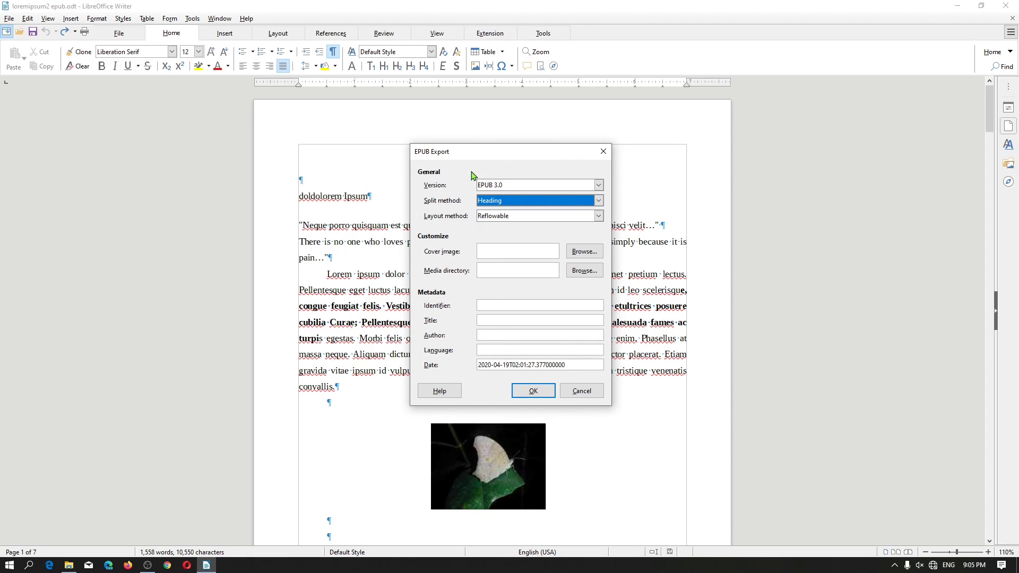
{"action": "left_click", "coordinate": [497, 200]}
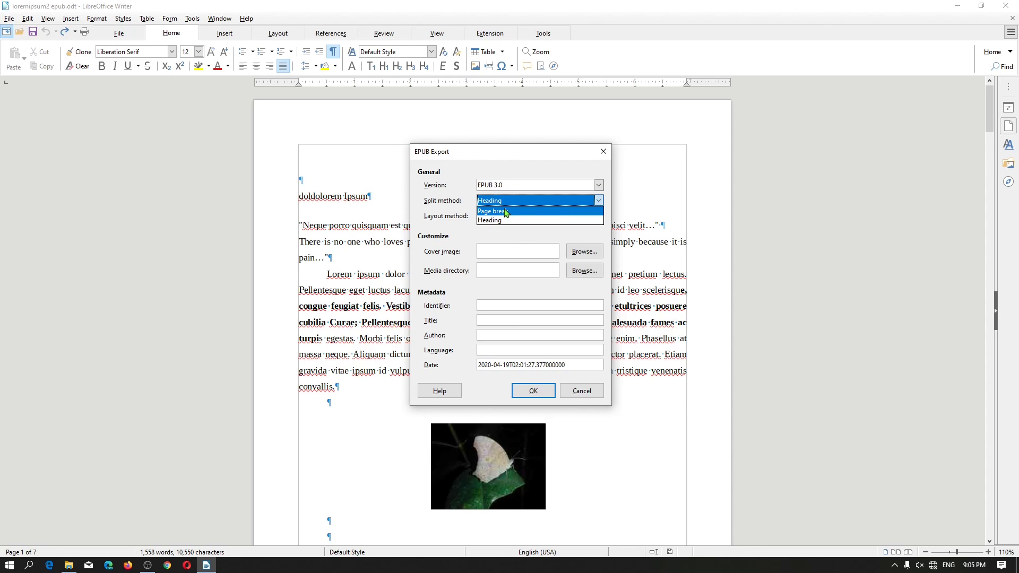
{"action": "left_click", "coordinate": [581, 396]}
{"action": "left_click", "coordinate": [582, 395]}
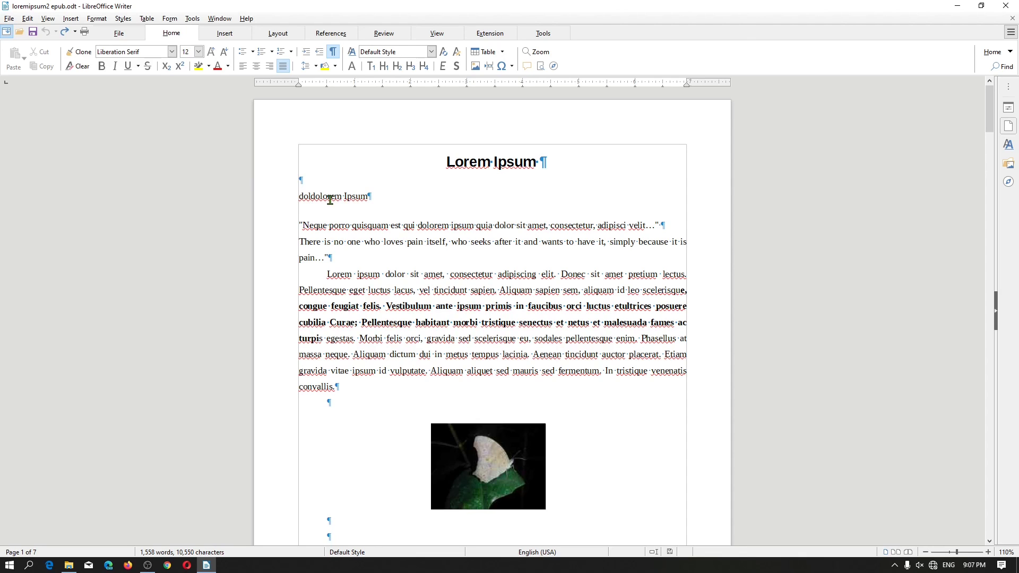
Check the paragraph styles applied to the Lorem Ipsum title and the BAB I and BAB II chapter headings.
{"action": "left_click", "coordinate": [475, 161]}
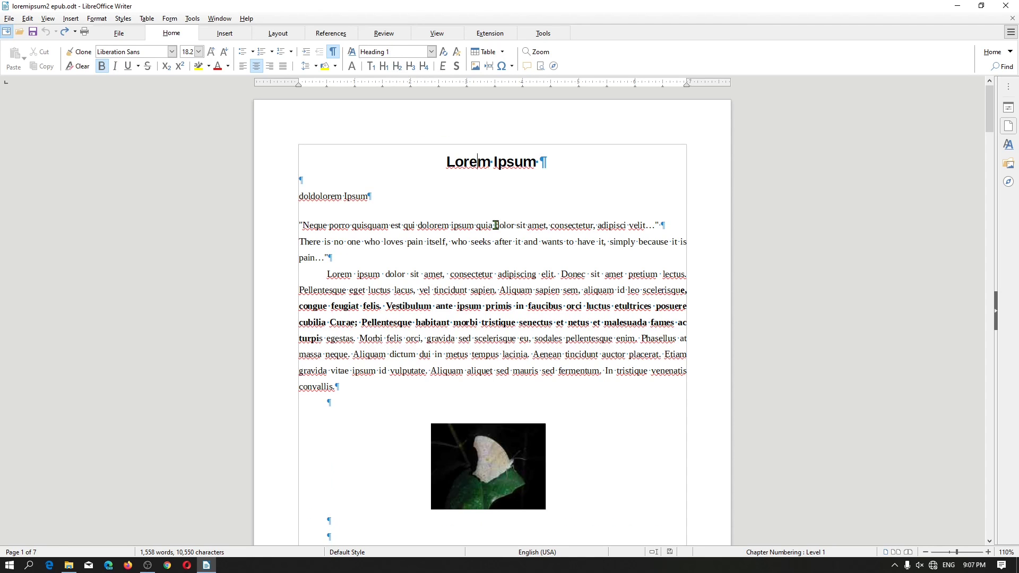
{"action": "scroll", "coordinate": [496, 222], "scroll_direction": "down", "scroll_amount": 10}
{"action": "left_click", "coordinate": [503, 313]}
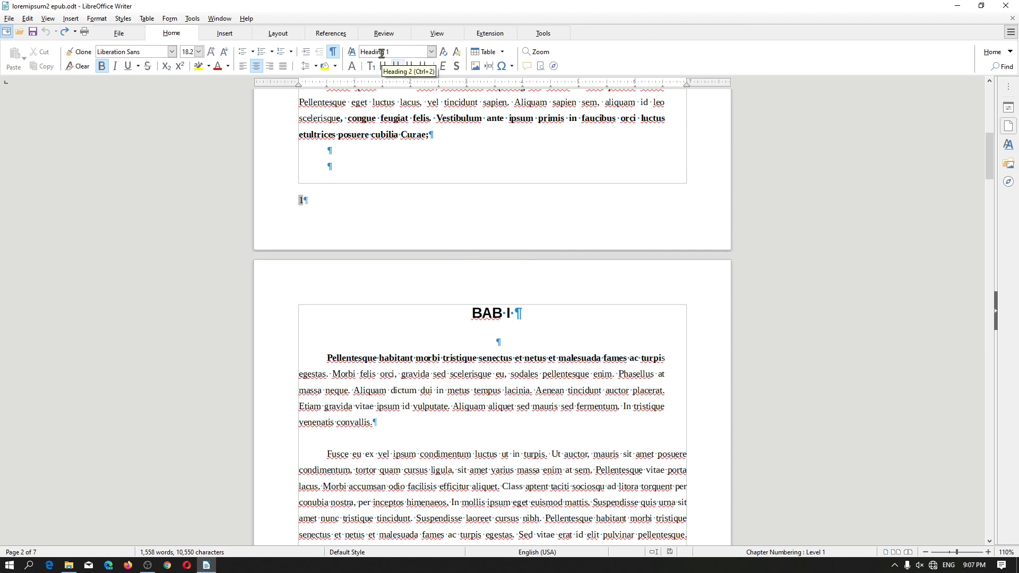
{"action": "scroll", "coordinate": [492, 292], "scroll_direction": "down", "scroll_amount": 10}
{"action": "scroll", "coordinate": [492, 292], "scroll_direction": "down", "scroll_amount": 4}
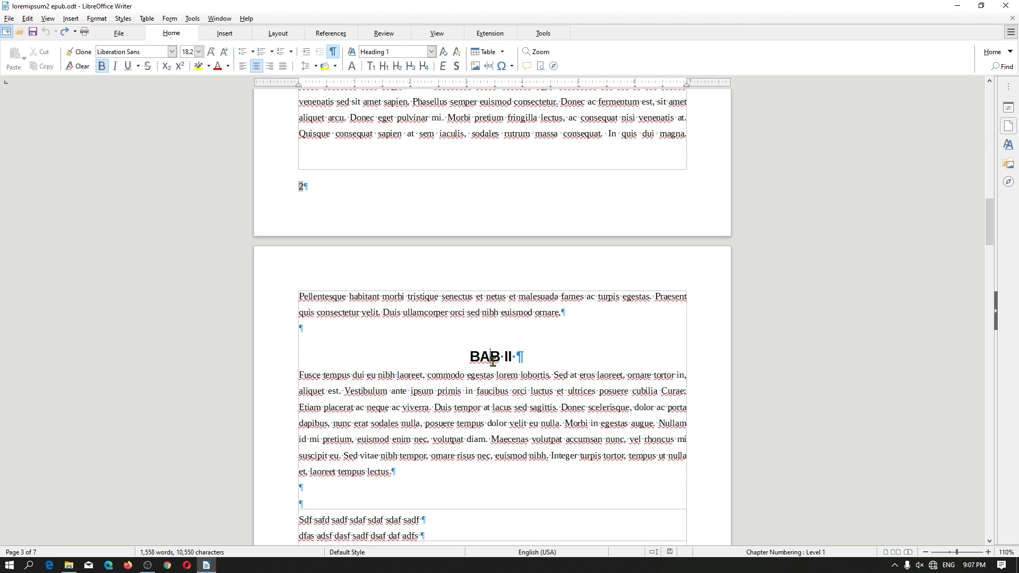
Export the document as EPUB 3.0 with the Heading split method, naming the file loremipsum2 epub heading in the hybrid pdf 2 folder.
{"action": "left_click", "coordinate": [10, 19]}
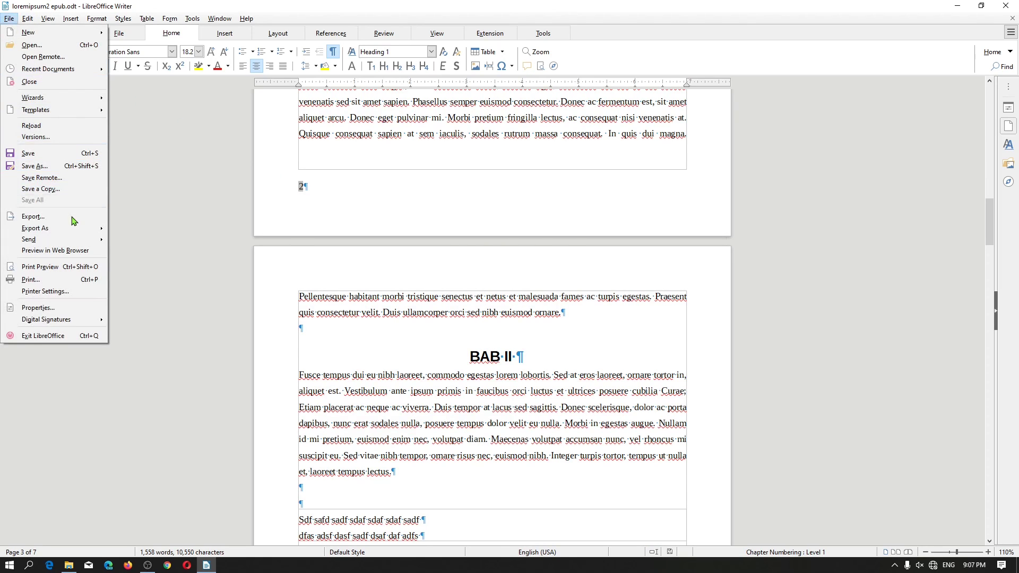
{"action": "mouse_move", "coordinate": [71, 232]}
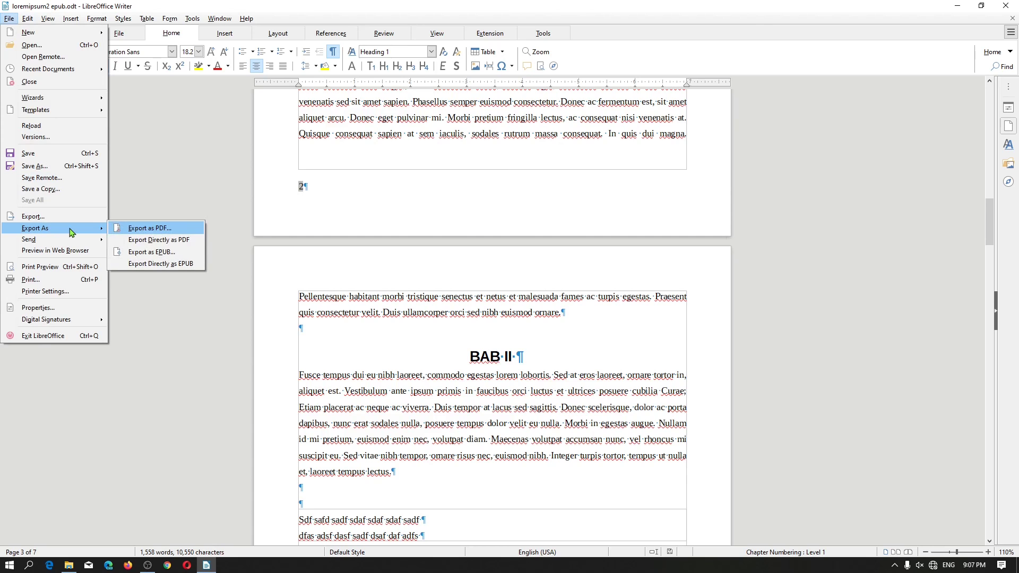
{"action": "left_click", "coordinate": [170, 253]}
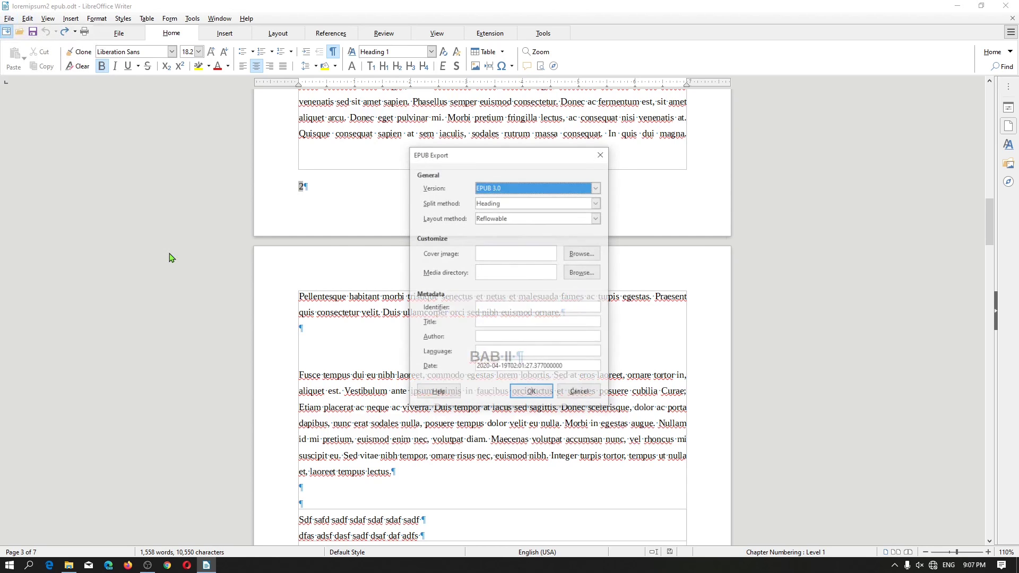
{"action": "left_click", "coordinate": [530, 393]}
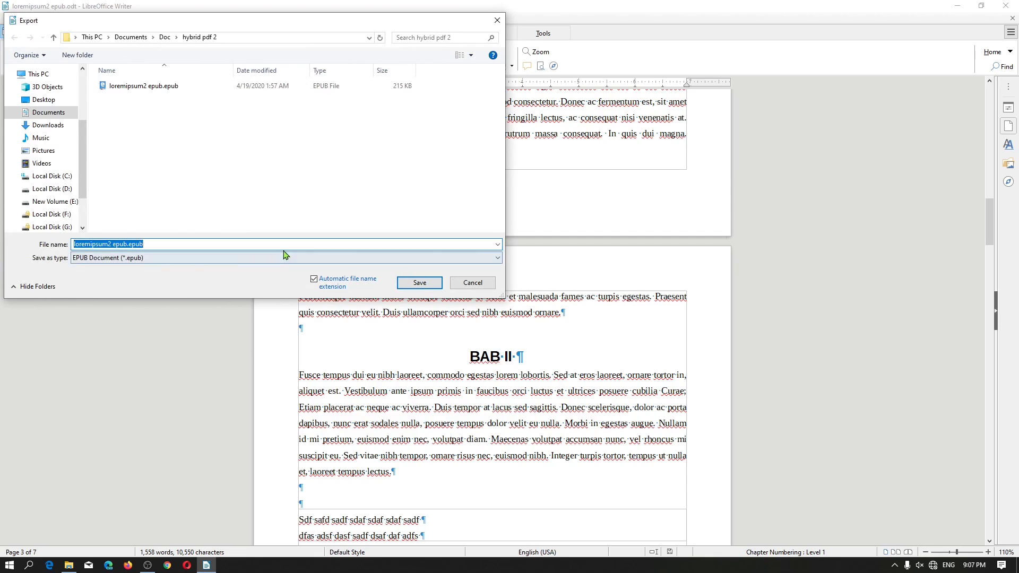
{"action": "left_click", "coordinate": [228, 241]}
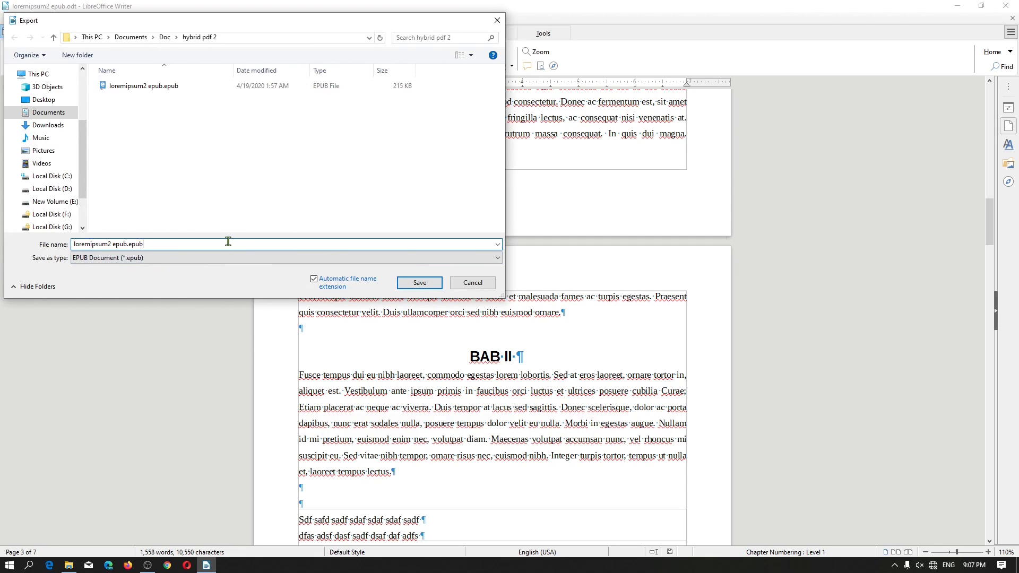
{"action": "key", "text": "BackSpace"}
{"action": "key", "text": "BackSpace"}
{"action": "key", "text": "BackSpace"}
{"action": "key", "text": "BackSpace"}
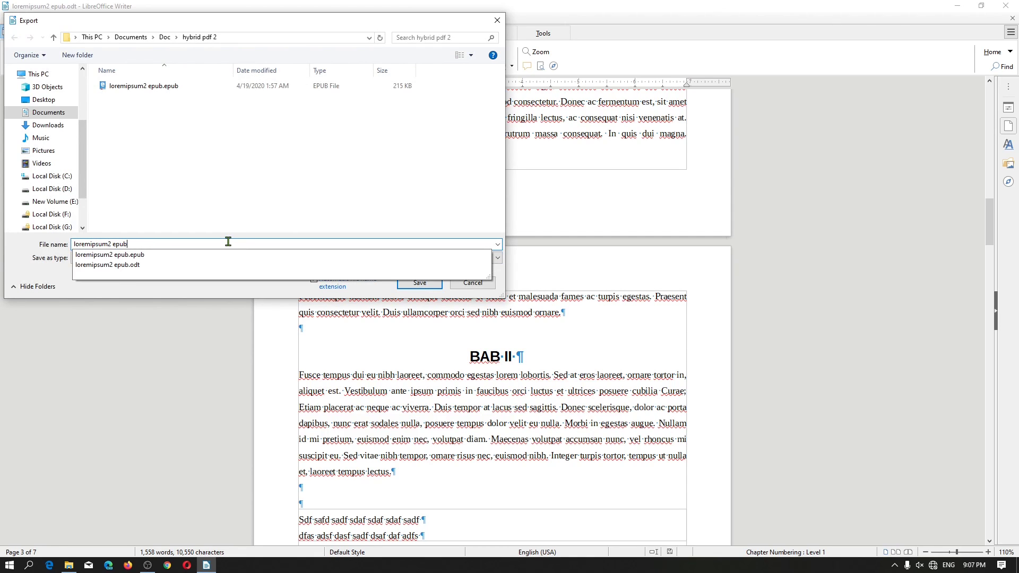
{"action": "type", "text": "heading"}
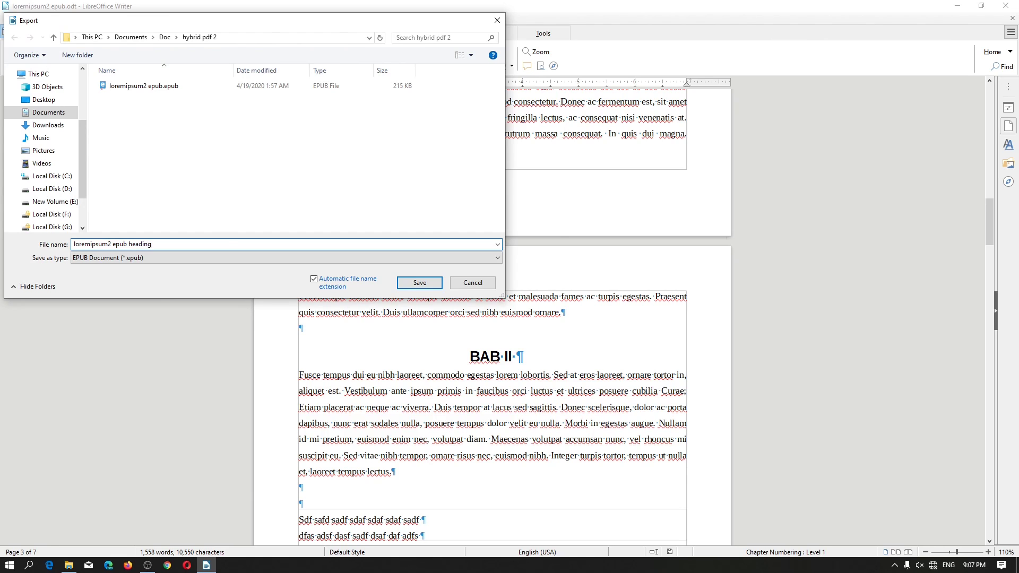
{"action": "key", "text": "Return"}
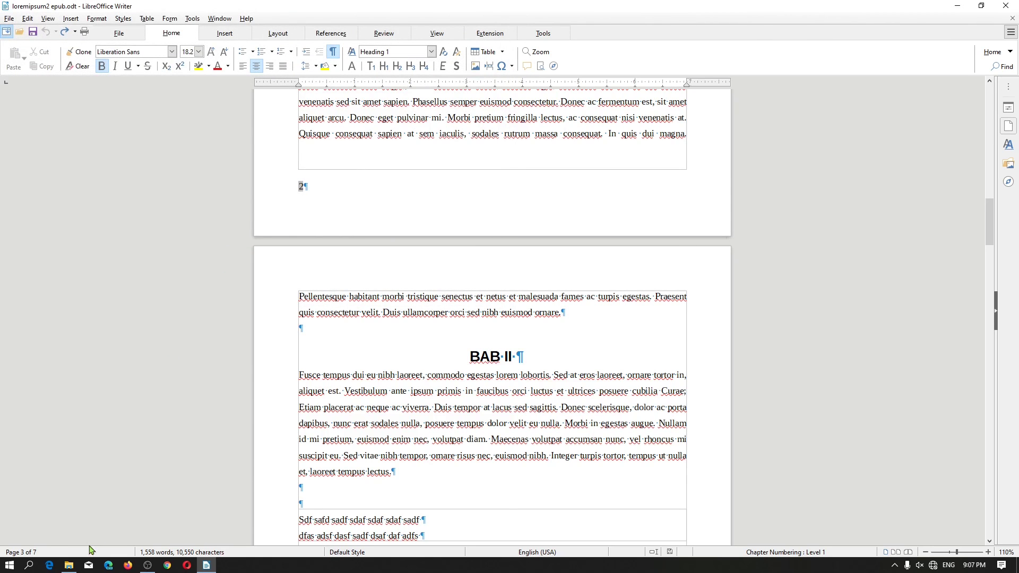
Open loremipsum2 epub heading.epub from File Explorer and visit BAB II, BAB I and BAB III through its table of contents.
{"action": "left_click", "coordinate": [69, 566]}
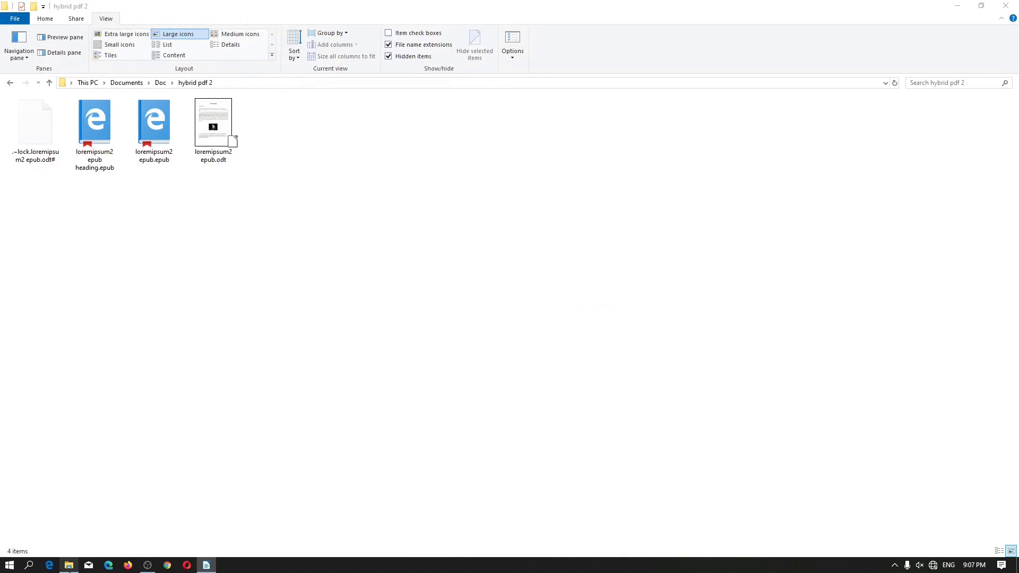
{"action": "double_click", "coordinate": [105, 129]}
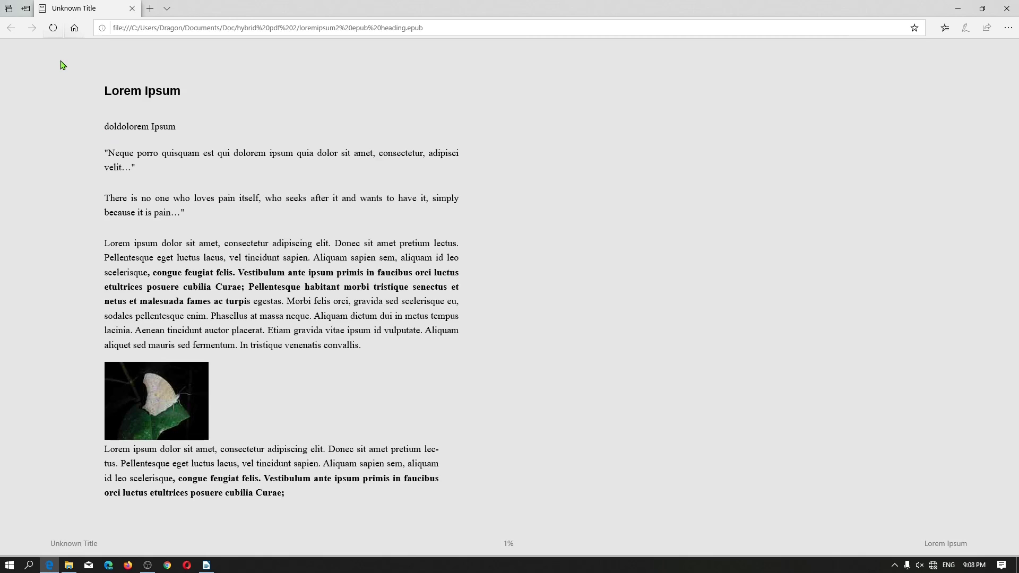
{"action": "left_click", "coordinate": [62, 58]}
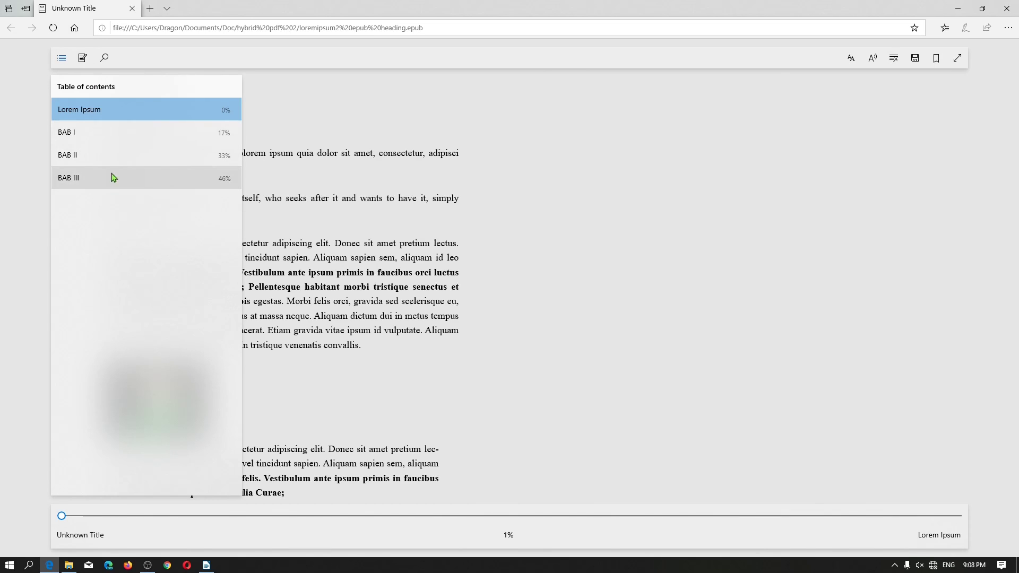
{"action": "left_click", "coordinate": [75, 159]}
{"action": "left_click", "coordinate": [60, 63]}
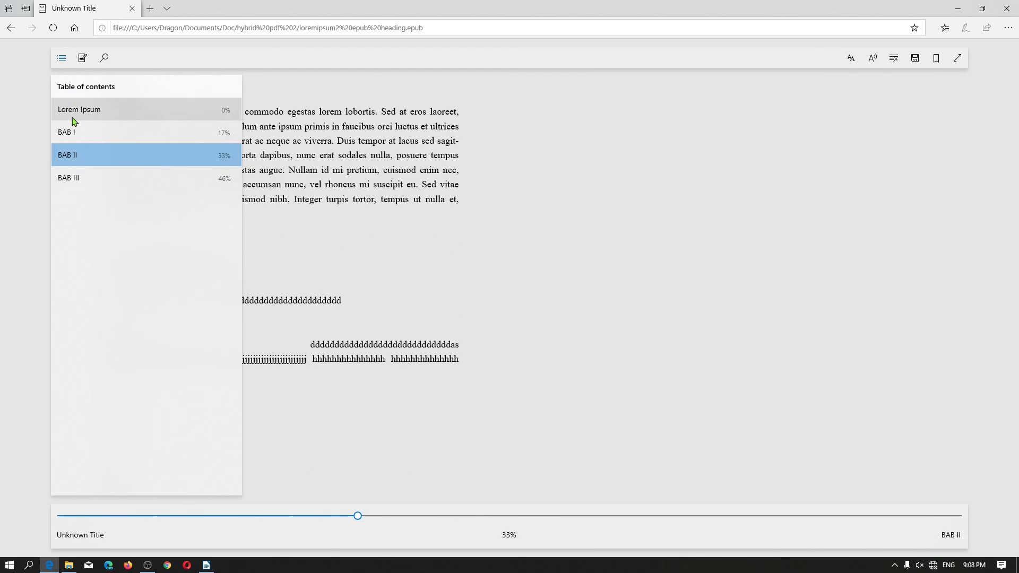
{"action": "left_click", "coordinate": [72, 133]}
{"action": "left_click", "coordinate": [62, 66]}
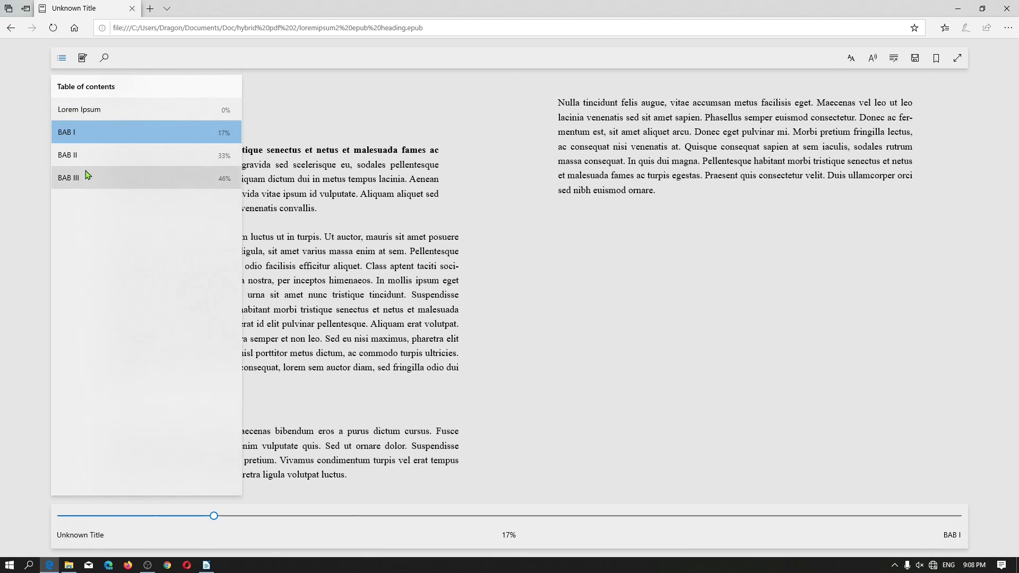
{"action": "left_click", "coordinate": [85, 177]}
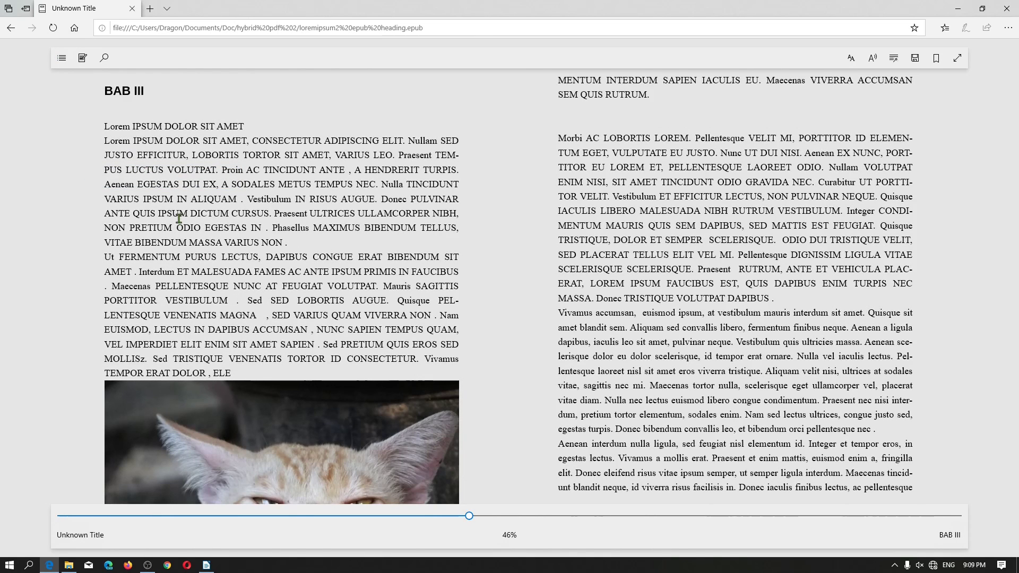
Switch back to LibreOffice Writer and review the Page break and Heading split methods for EPUB export, leaving without exporting.
{"action": "left_click", "coordinate": [206, 565]}
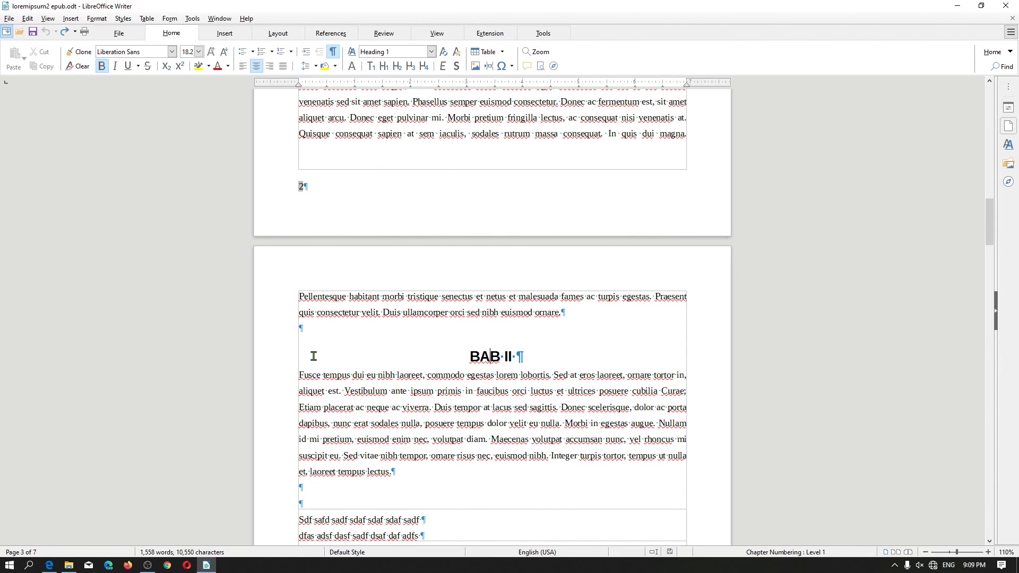
{"action": "left_click", "coordinate": [8, 19]}
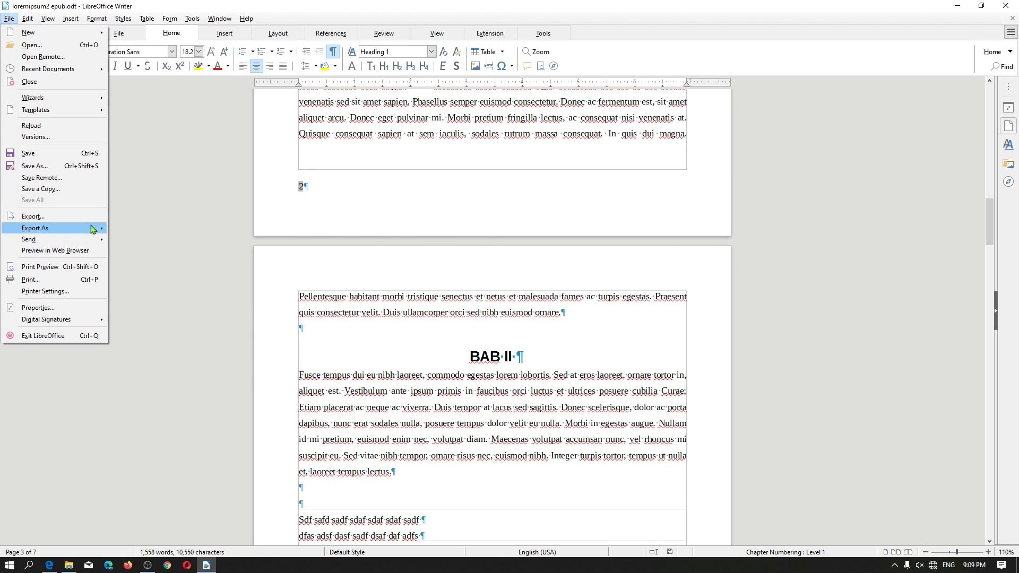
{"action": "mouse_move", "coordinate": [79, 229]}
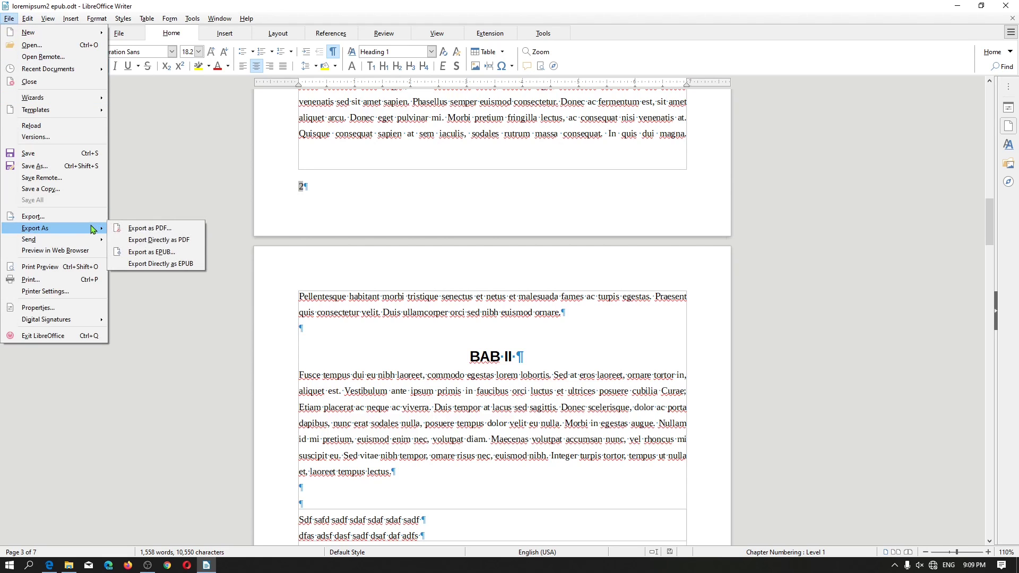
{"action": "left_click", "coordinate": [153, 252]}
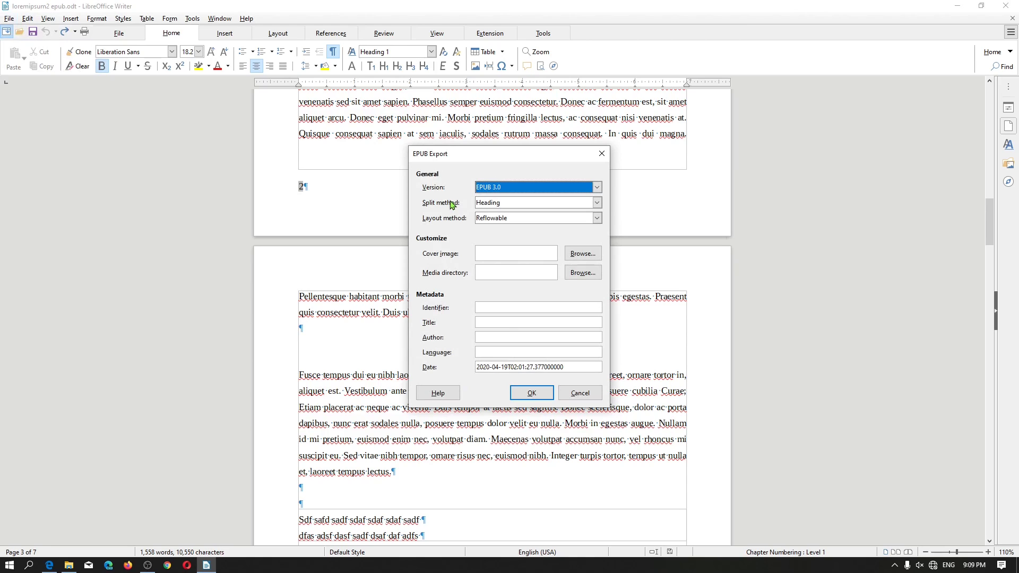
{"action": "left_click", "coordinate": [499, 204]}
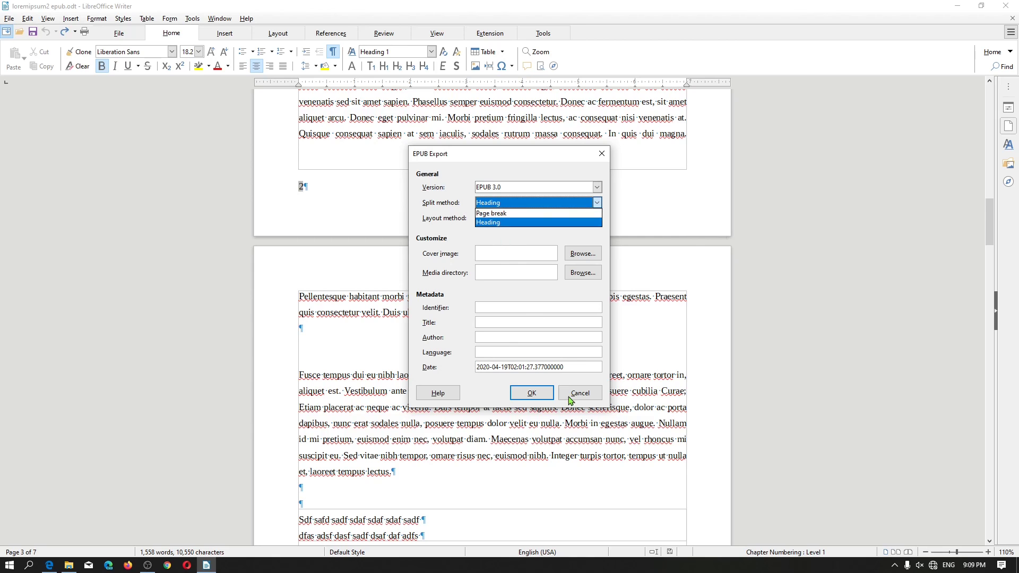
{"action": "left_click", "coordinate": [491, 214]}
{"action": "left_click", "coordinate": [532, 393]}
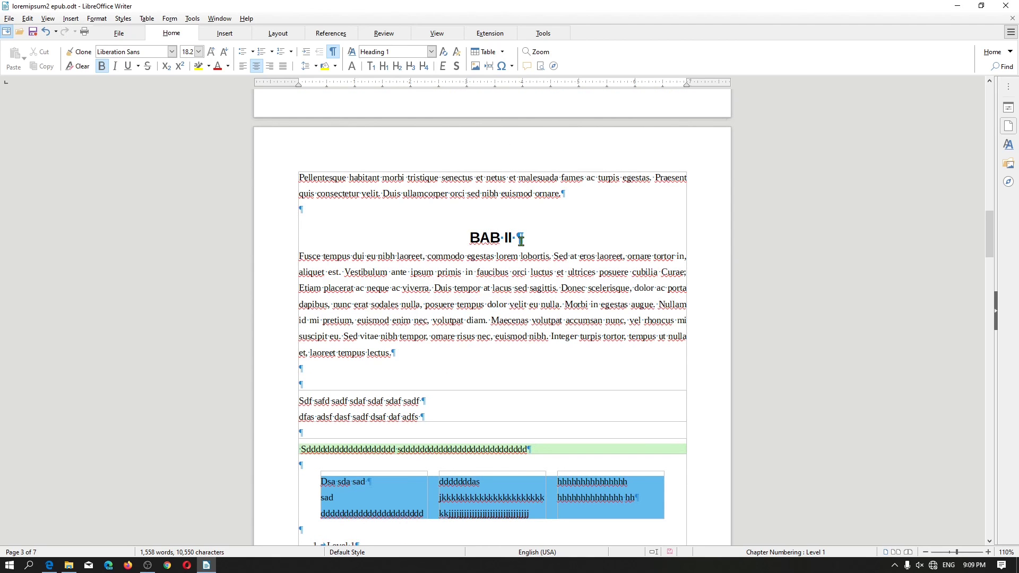
Insert a page break after the Level 3 item of the numbered list in chapter BAB II.
{"action": "scroll", "coordinate": [521, 240], "scroll_direction": "down", "scroll_amount": 12}
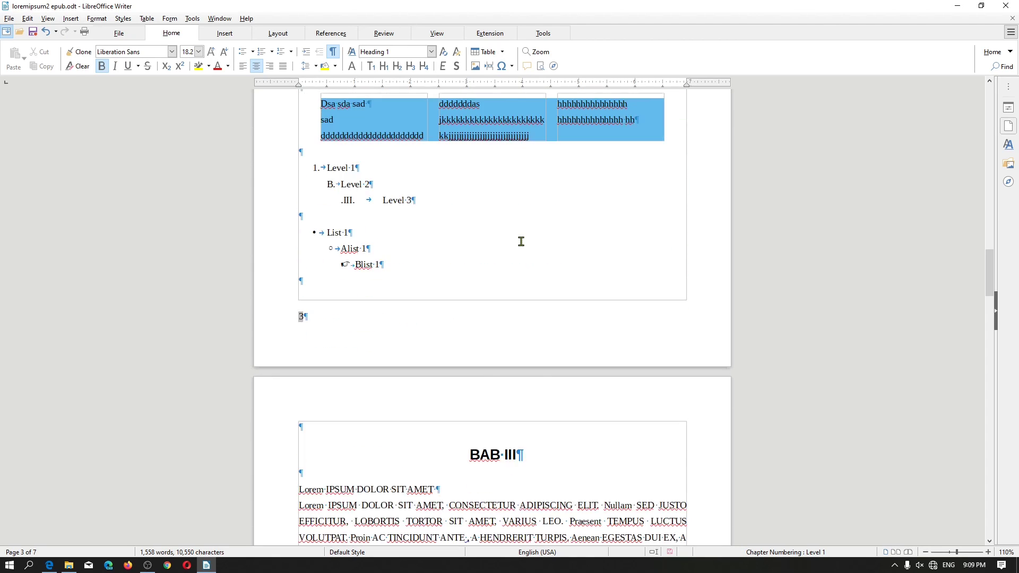
{"action": "left_click", "coordinate": [487, 276]}
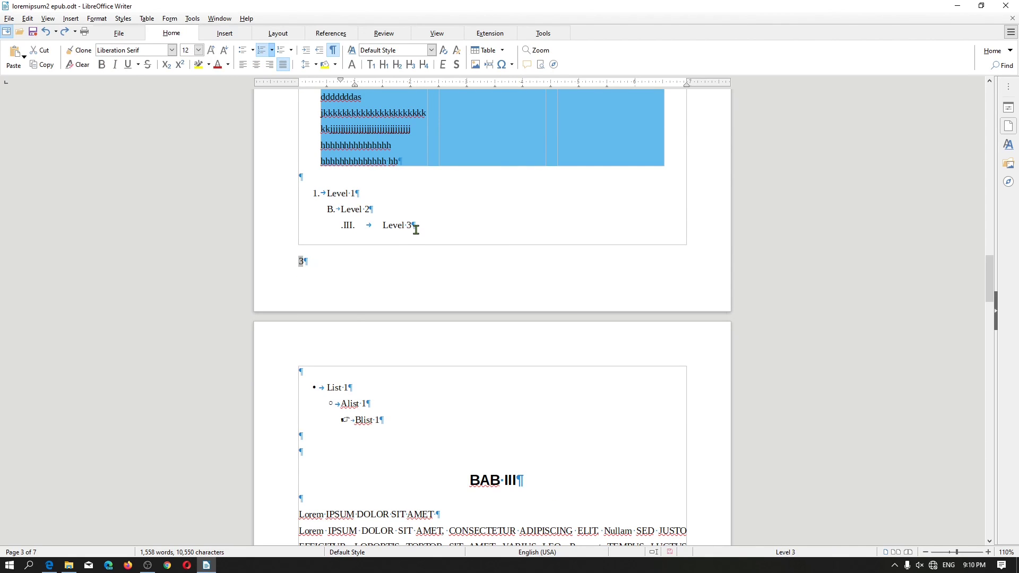
{"action": "left_click", "coordinate": [278, 39]}
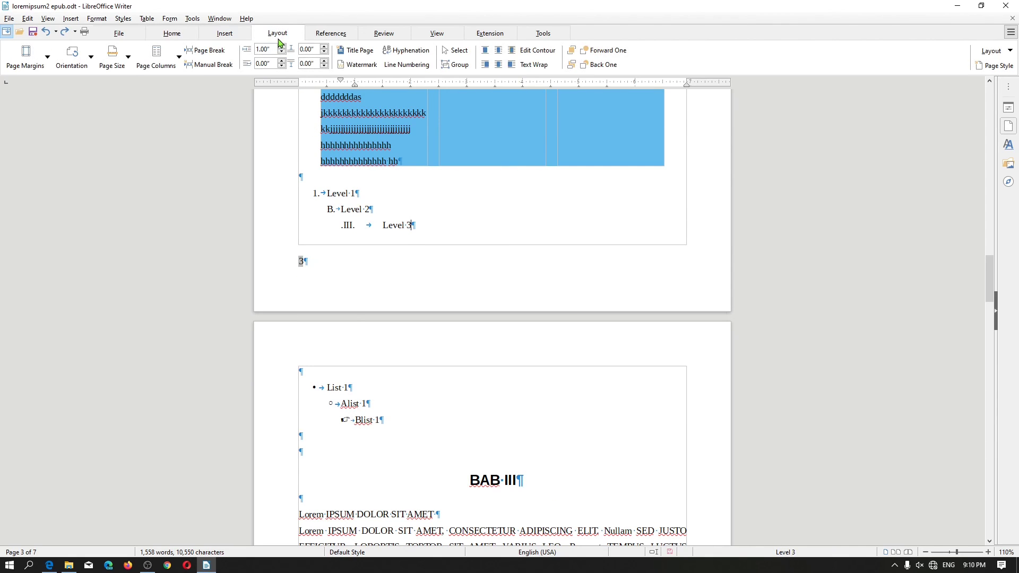
{"action": "left_click", "coordinate": [202, 53]}
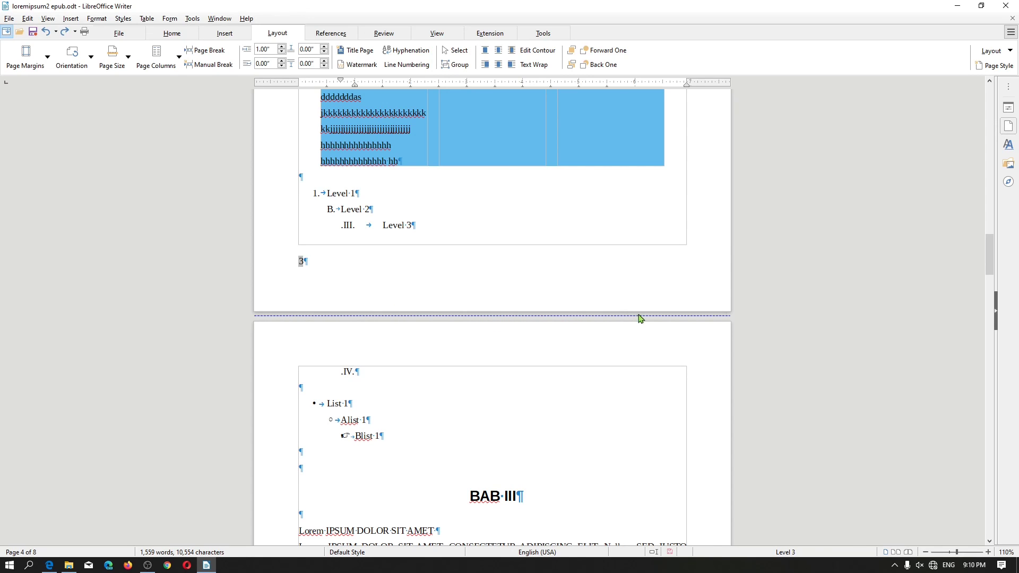
Start an EPUB 3.0 export of the document with the Page break split method and accept the export options.
{"action": "left_click", "coordinate": [9, 19]}
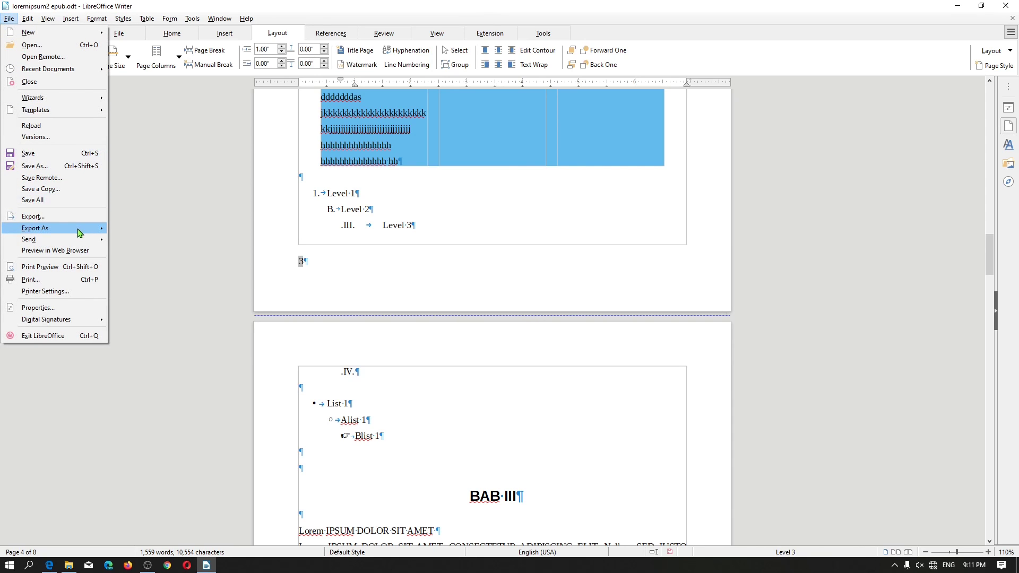
{"action": "mouse_move", "coordinate": [79, 233]}
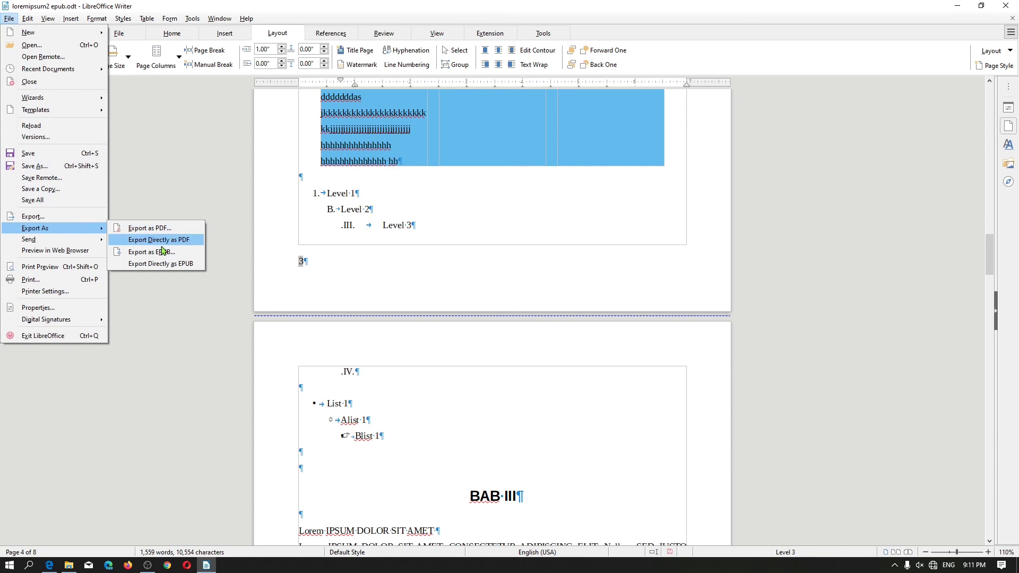
{"action": "left_click", "coordinate": [144, 253]}
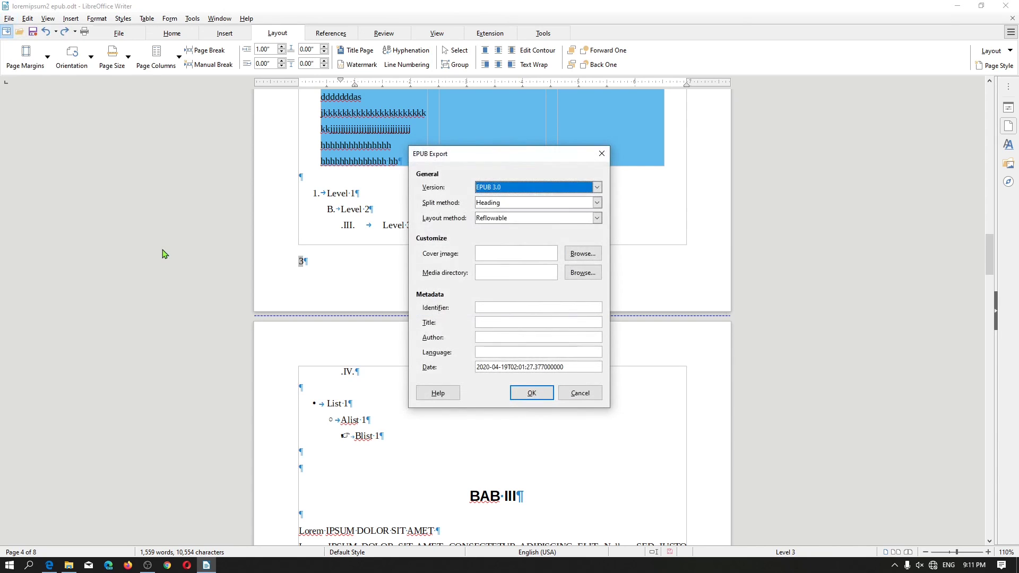
{"action": "left_click", "coordinate": [499, 204]}
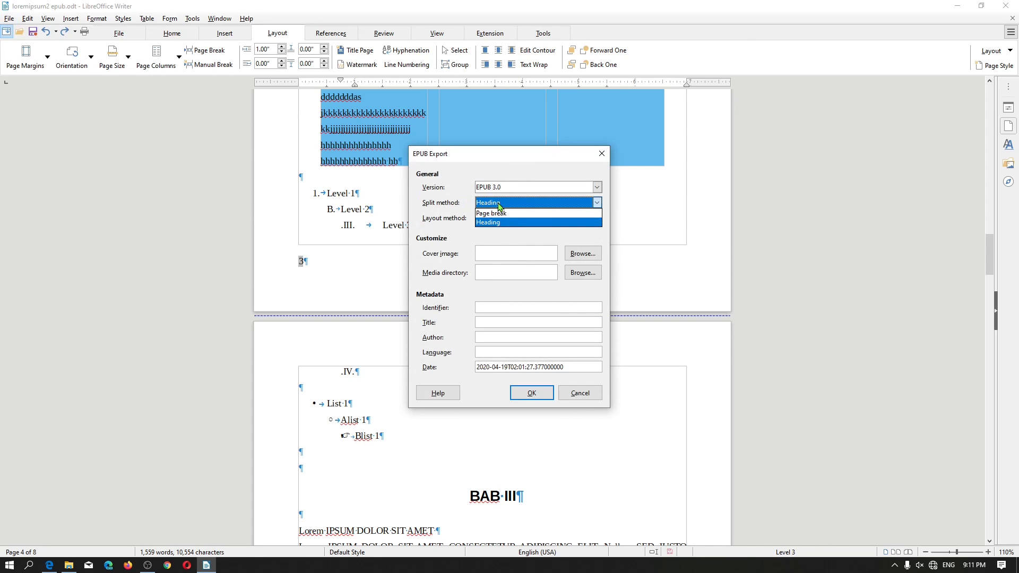
{"action": "left_click", "coordinate": [499, 214]}
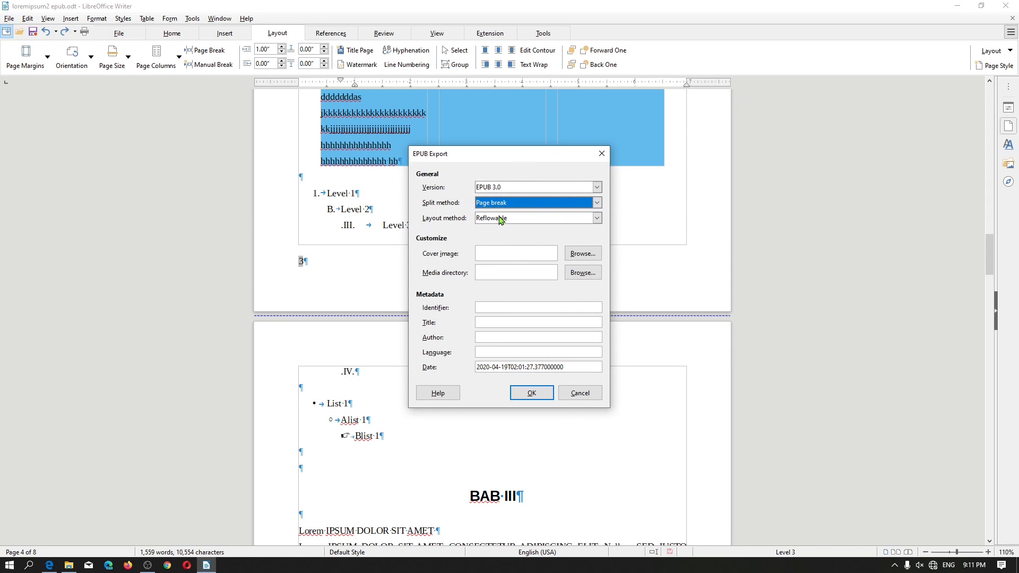
{"action": "left_click", "coordinate": [528, 394]}
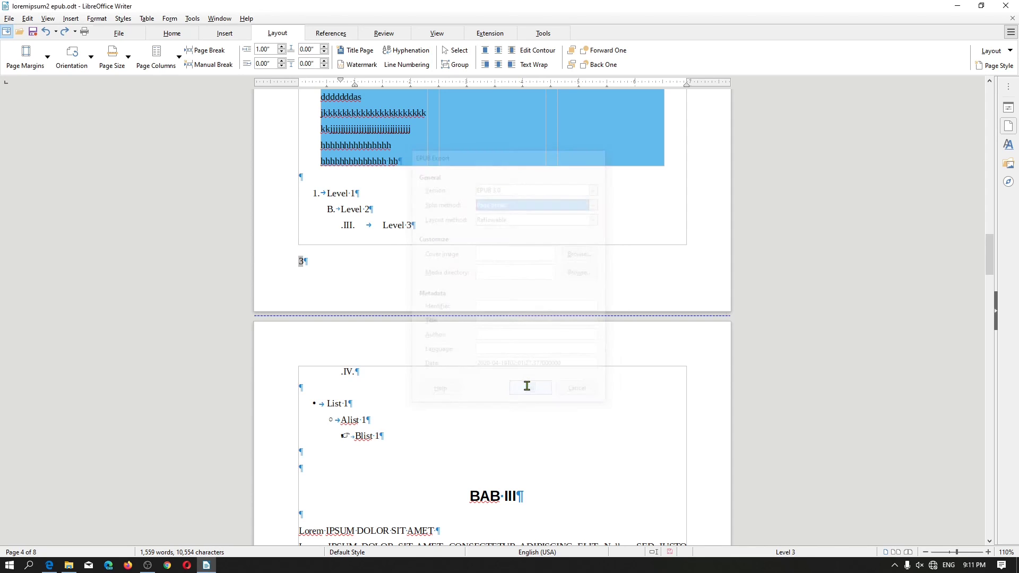
Name the export file loremipsum2 epub pagebreak and save it in the hybrid pdf 2 folder.
{"action": "left_click", "coordinate": [205, 243]}
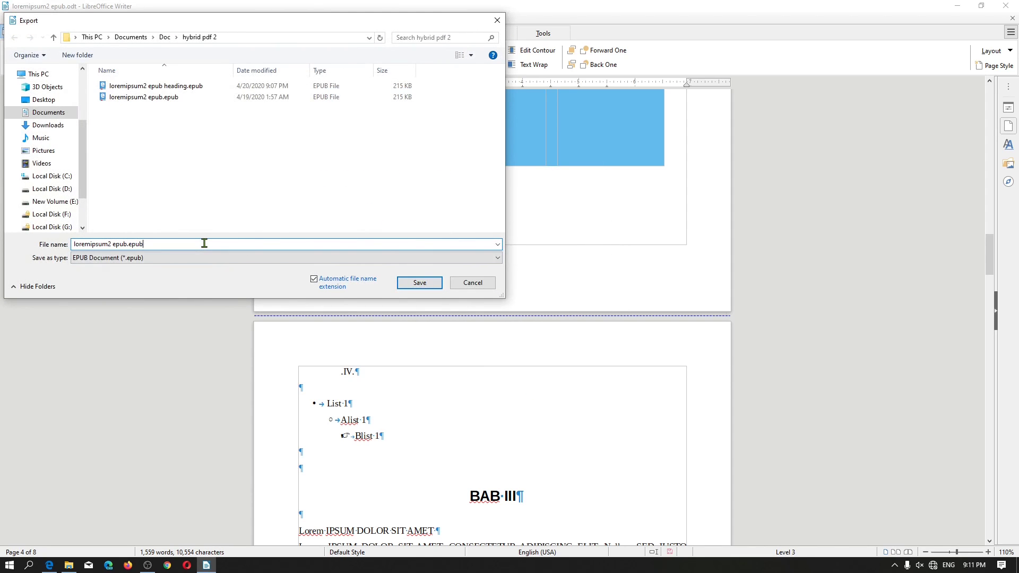
{"action": "key", "text": "BackSpace"}
{"action": "key", "text": "BackSpace"}
{"action": "key", "text": "BackSpace"}
{"action": "key", "text": "BackSpace"}
{"action": "key", "text": "BackSpace"}
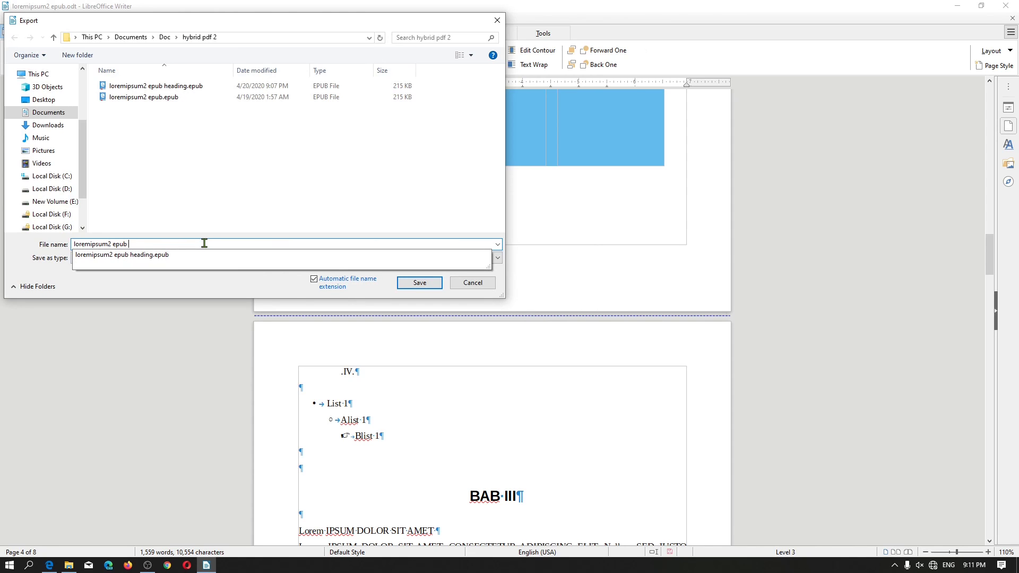
{"action": "type", "text": "pagebreak"}
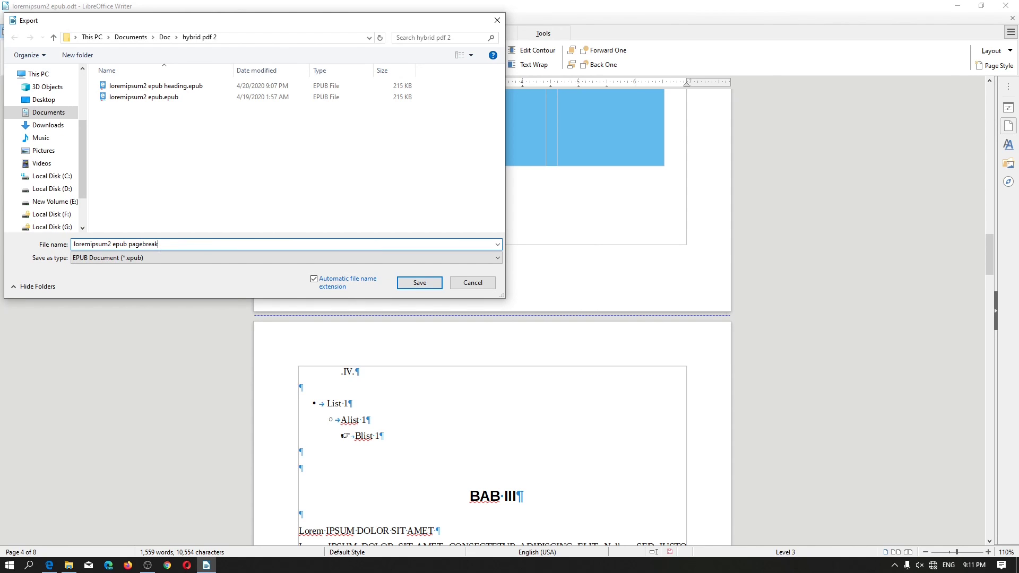
{"action": "key", "text": "Return"}
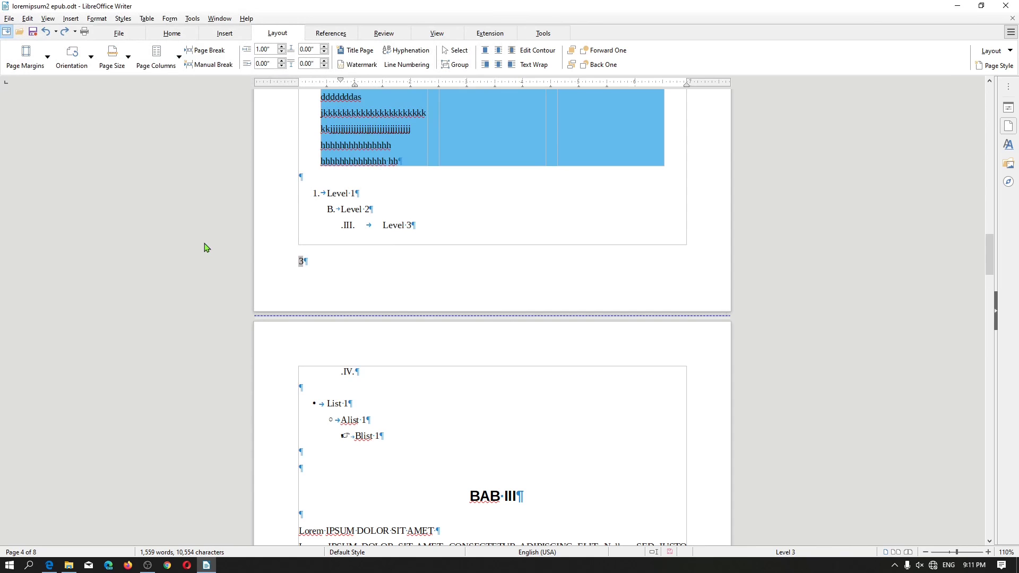
Open loremipsum2 epub pagebreak.epub from File Explorer and compare its table of contents with the page break before BAB III in LibreOffice Writer.
{"action": "left_click", "coordinate": [68, 565]}
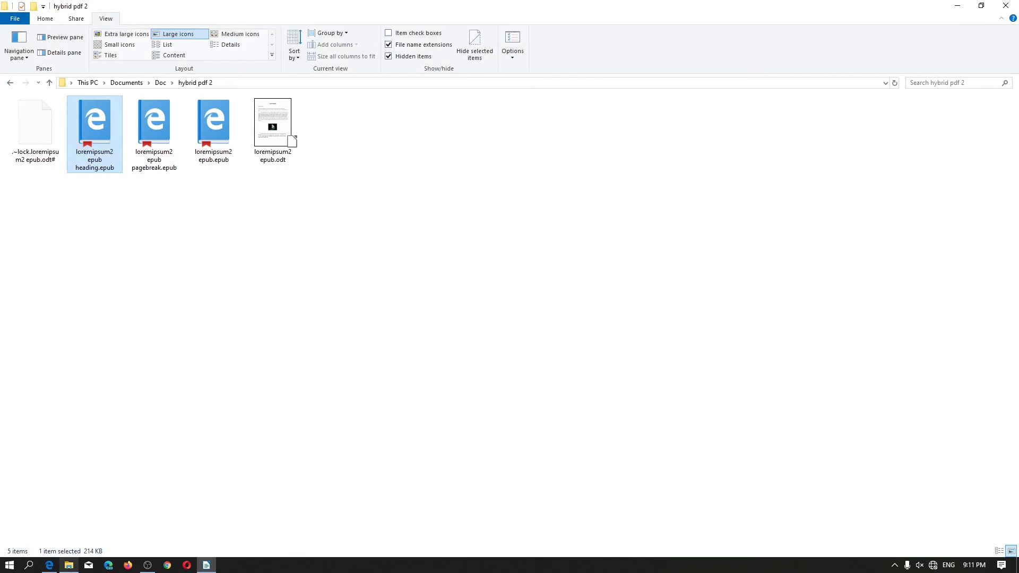
{"action": "double_click", "coordinate": [155, 162]}
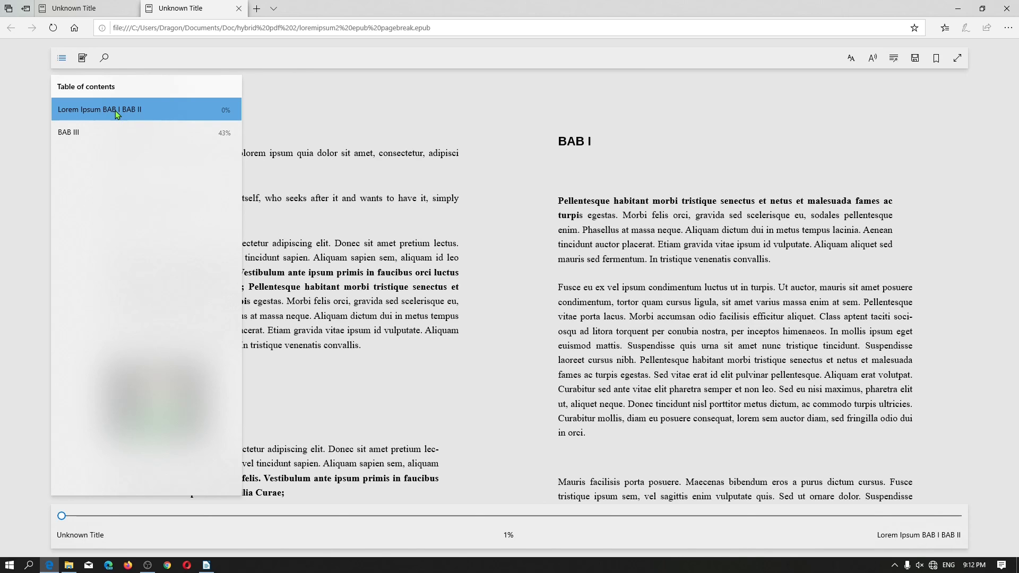
{"action": "left_click", "coordinate": [208, 565]}
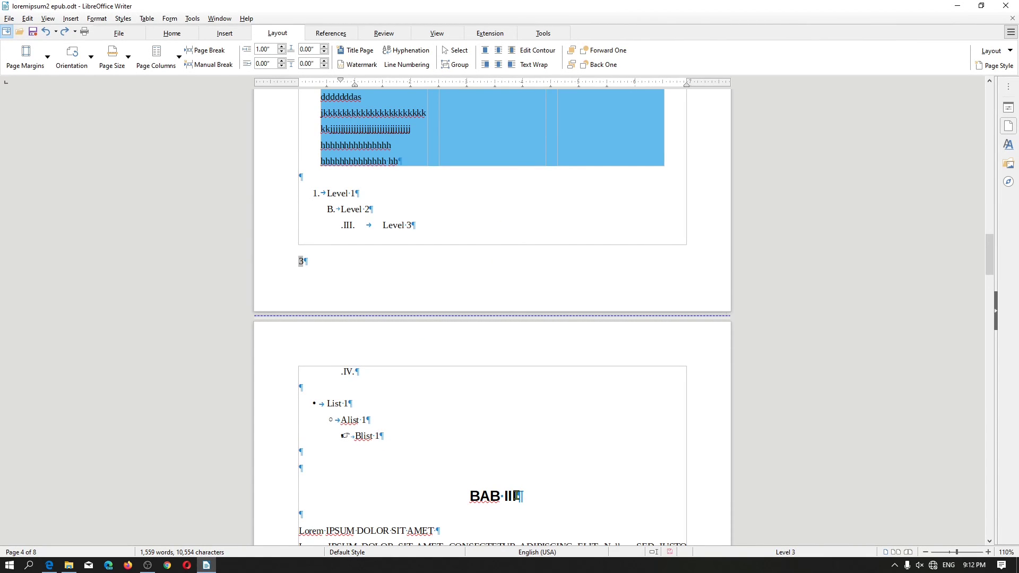
{"action": "left_click", "coordinate": [47, 569]}
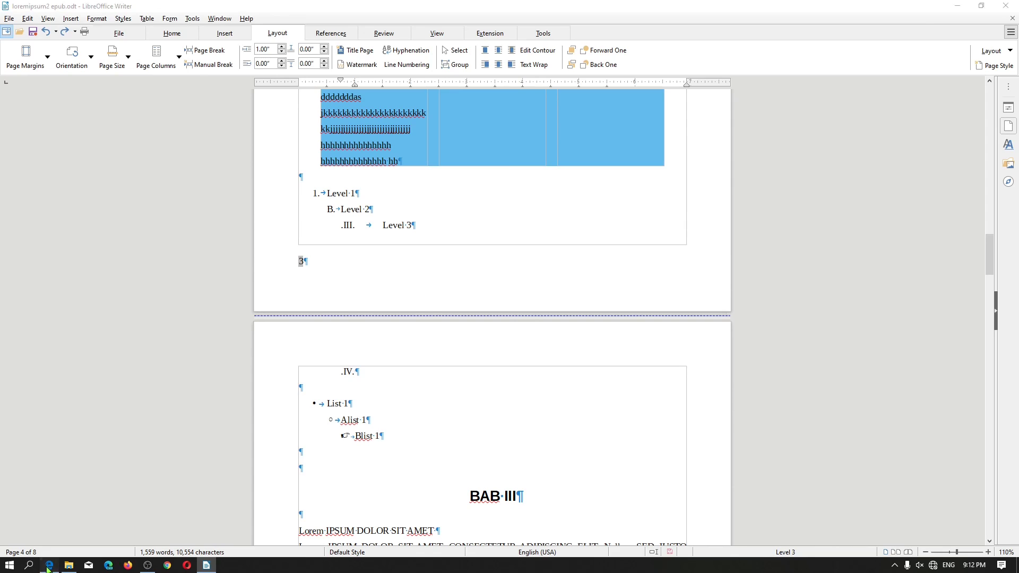